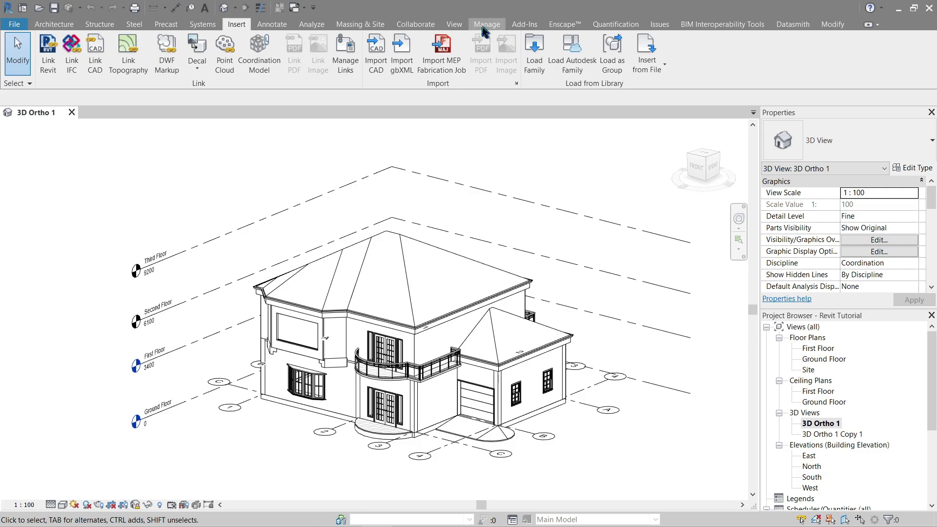
Step: Enable worksharing on the house model within the network, with Workset1 active
{"action": "left_click", "coordinate": [427, 30]}
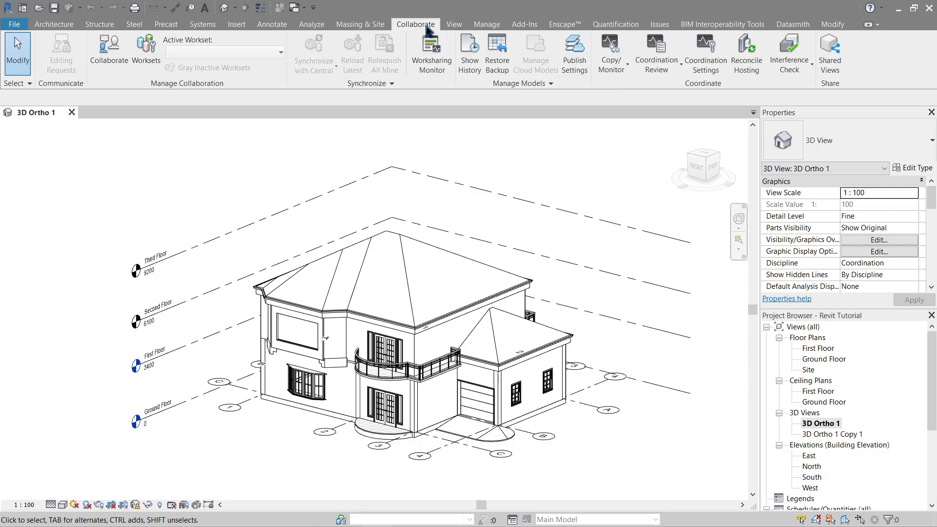
{"action": "left_click", "coordinate": [110, 52]}
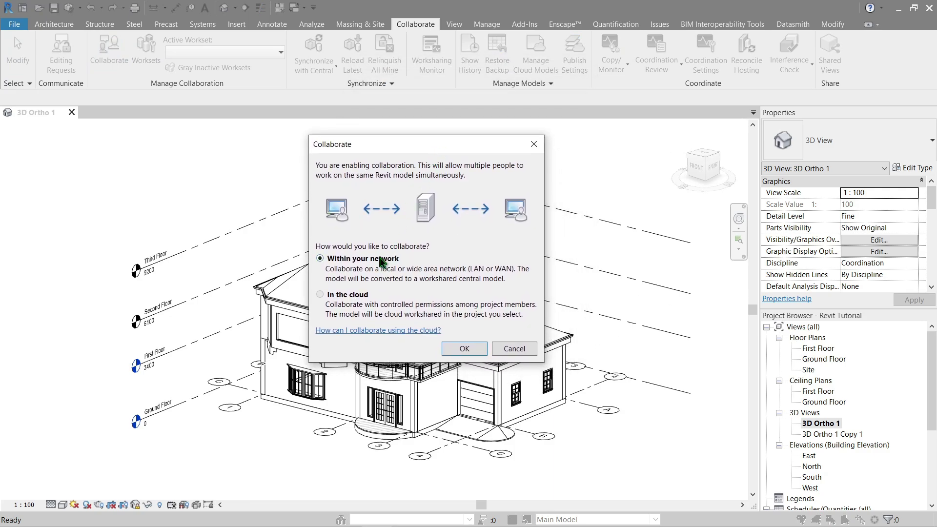
{"action": "left_click", "coordinate": [372, 332]}
{"action": "left_click", "coordinate": [466, 350]}
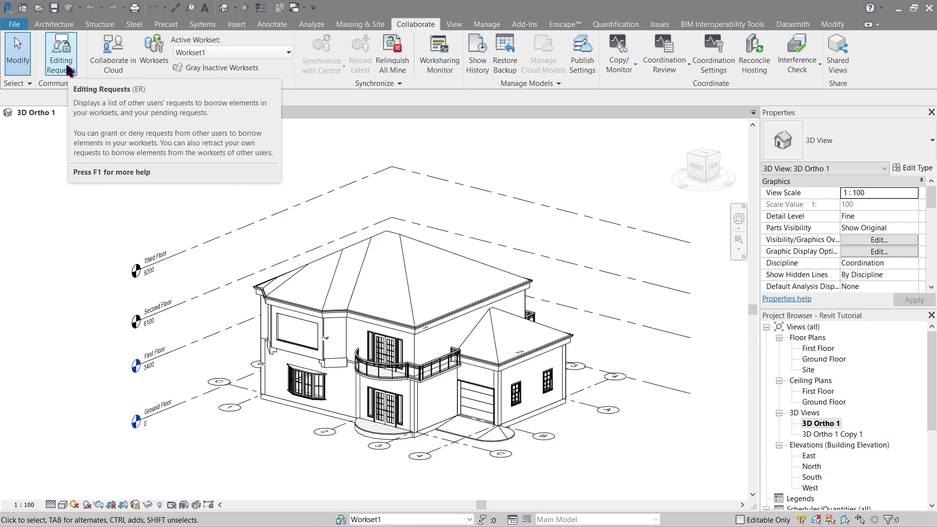
Step: Save the workshared house project and confirm saving it as the central model
{"action": "left_click", "coordinate": [54, 8]}
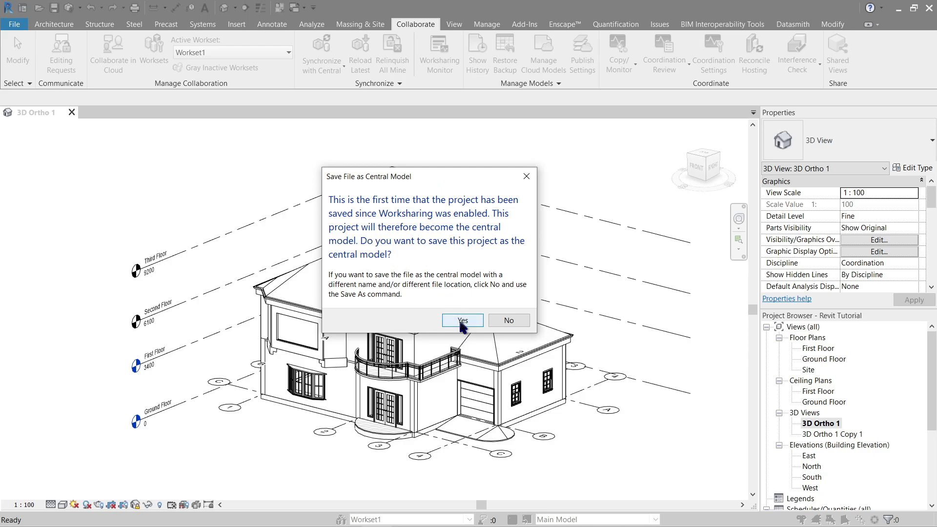
{"action": "left_click", "coordinate": [461, 321]}
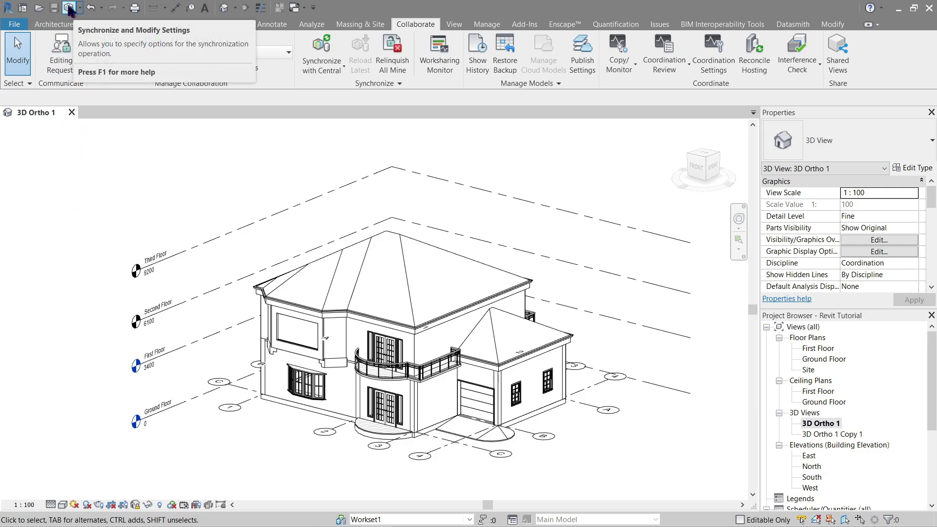
Step: Synchronize with central via Synchronize and Modify Settings, with Compact Central Model ticked
{"action": "left_click", "coordinate": [80, 7]}
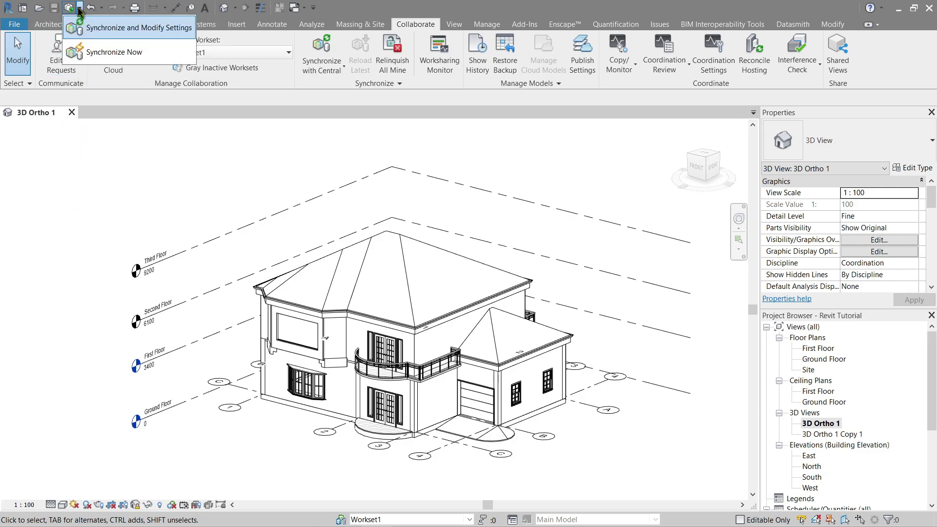
{"action": "left_click", "coordinate": [106, 30]}
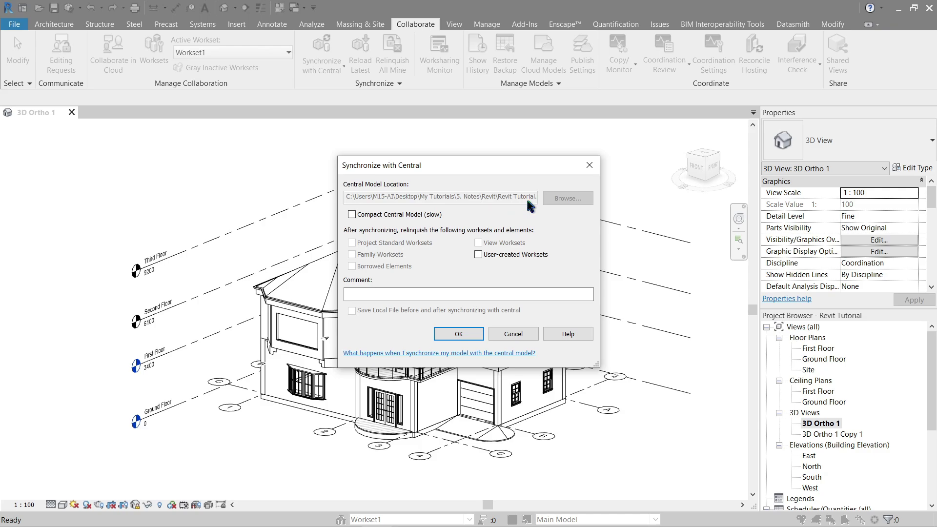
{"action": "left_click", "coordinate": [410, 218]}
{"action": "left_click_drag", "start_coordinate": [474, 175], "coordinate": [453, 157]}
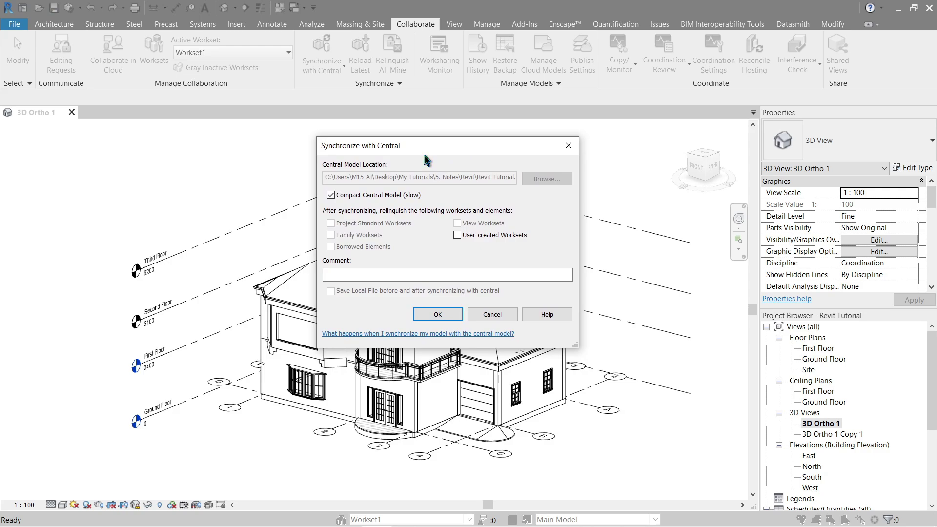
{"action": "left_click", "coordinate": [438, 315]}
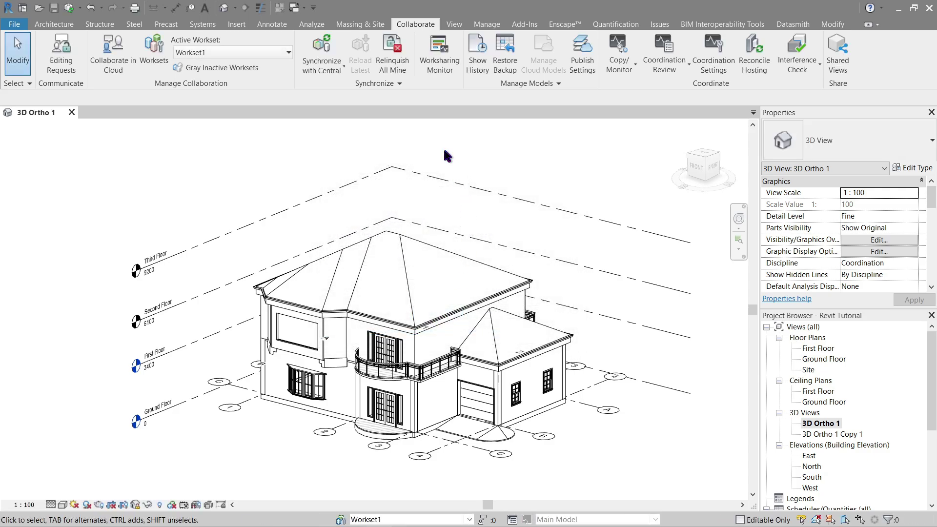
Step: Run Synchronize Now with central again and return to the Recent Files home screen
{"action": "left_click", "coordinate": [78, 9]}
{"action": "left_click", "coordinate": [92, 51]}
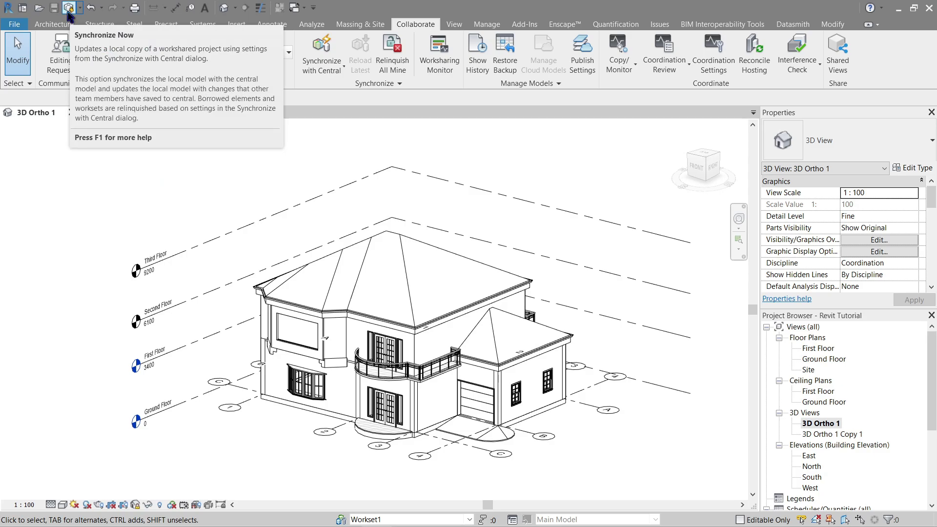
{"action": "left_click", "coordinate": [69, 15]}
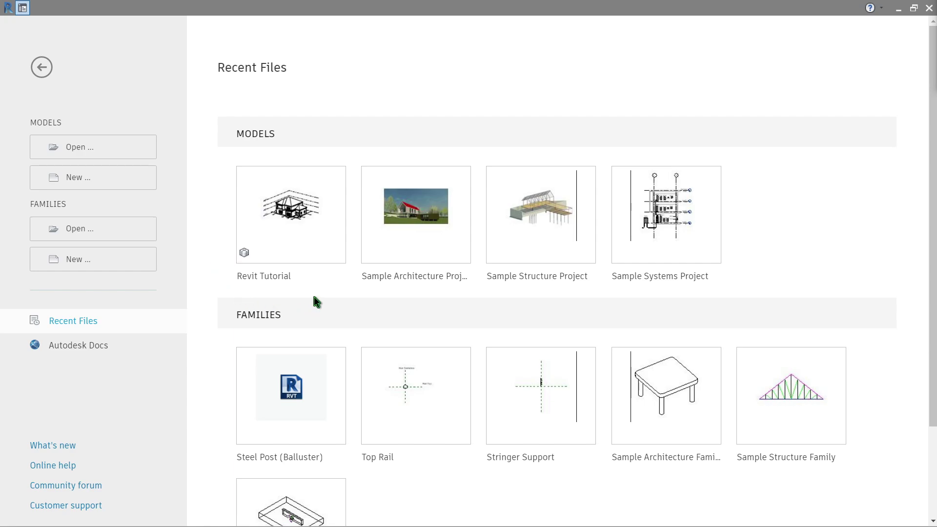
Step: Start opening Revit Tutorial from Recent Files, then cancel the local-copy notice
{"action": "left_click", "coordinate": [309, 221]}
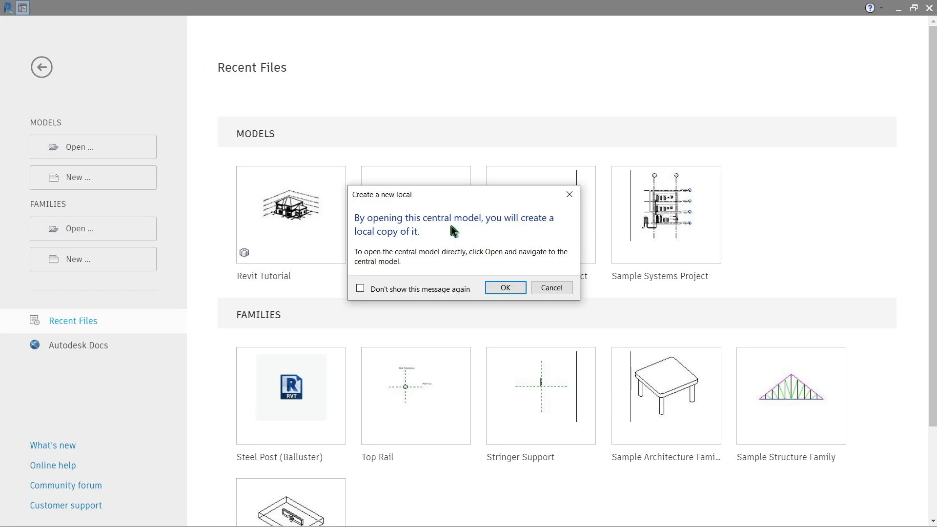
{"action": "left_click_drag", "start_coordinate": [474, 198], "coordinate": [459, 62]}
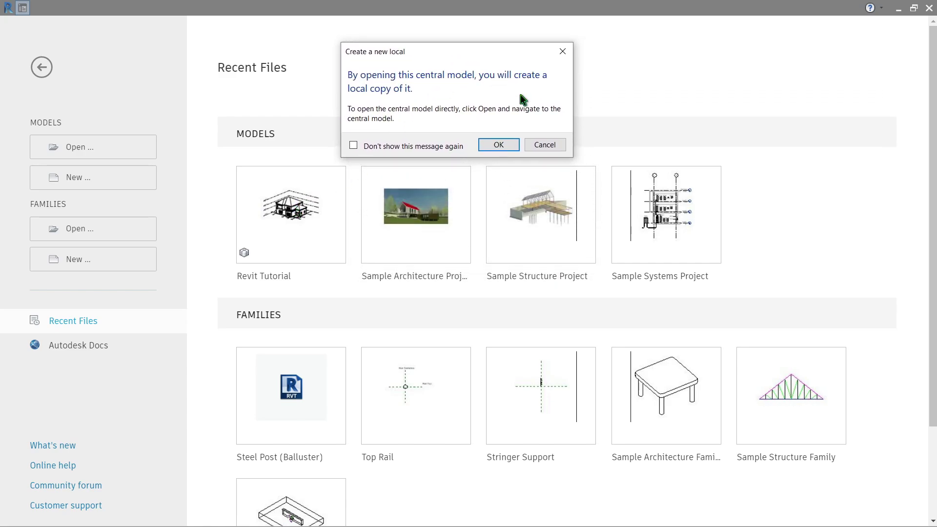
{"action": "left_click", "coordinate": [556, 145]}
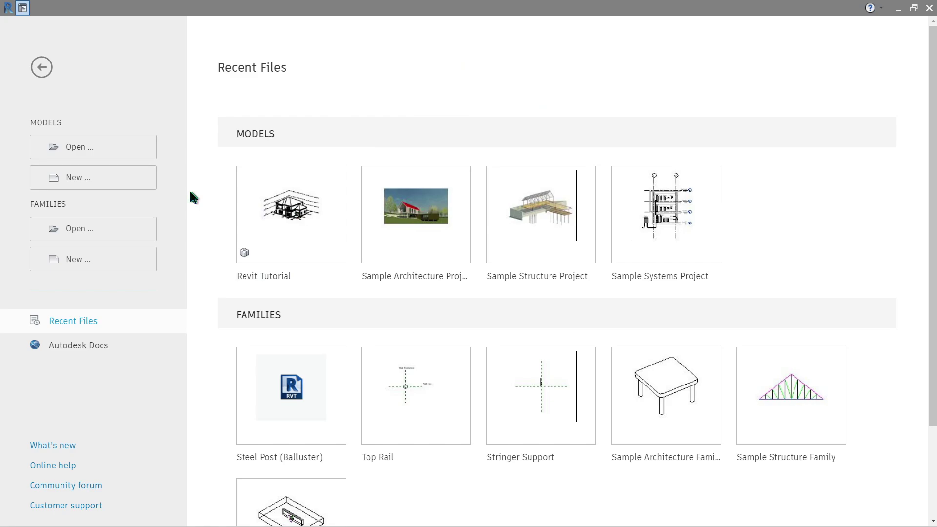
Step: Open Desktop > My Tutorials > 5. Notes > Revit > Revit Tutorial.rvt with Create New Local
{"action": "left_click", "coordinate": [116, 148]}
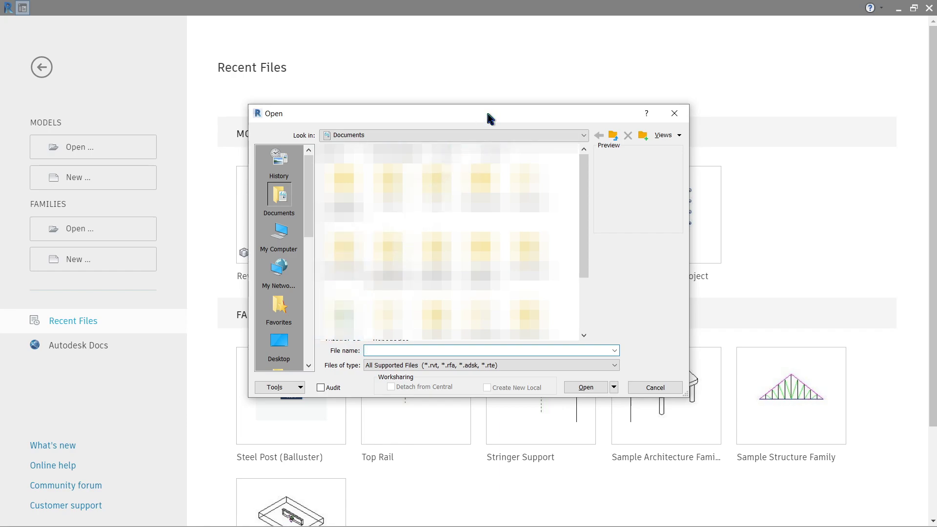
{"action": "left_click", "coordinate": [289, 343]}
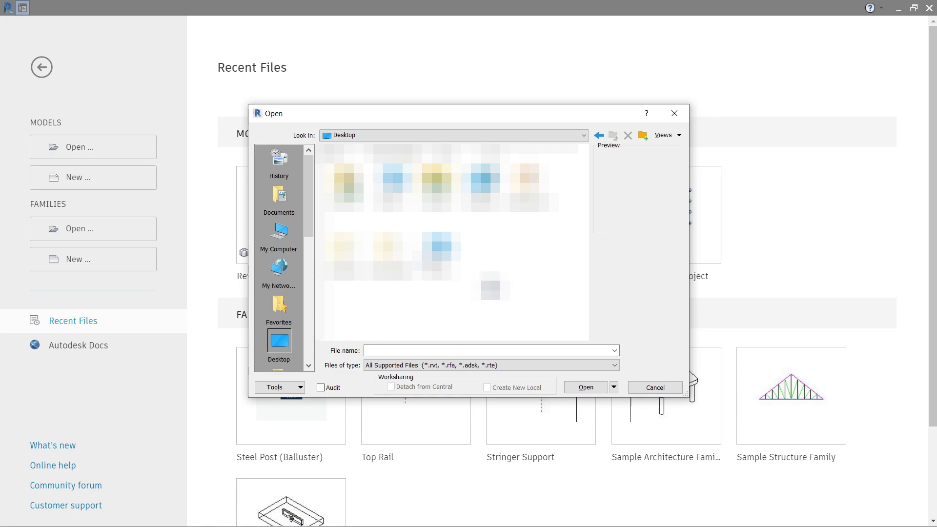
{"action": "double_click", "coordinate": [393, 252]}
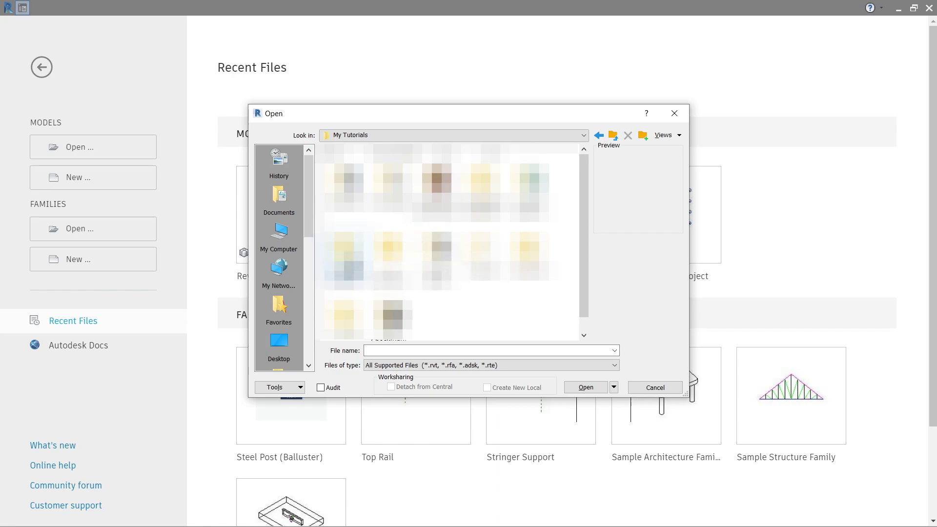
{"action": "double_click", "coordinate": [480, 256]}
{"action": "double_click", "coordinate": [481, 185]}
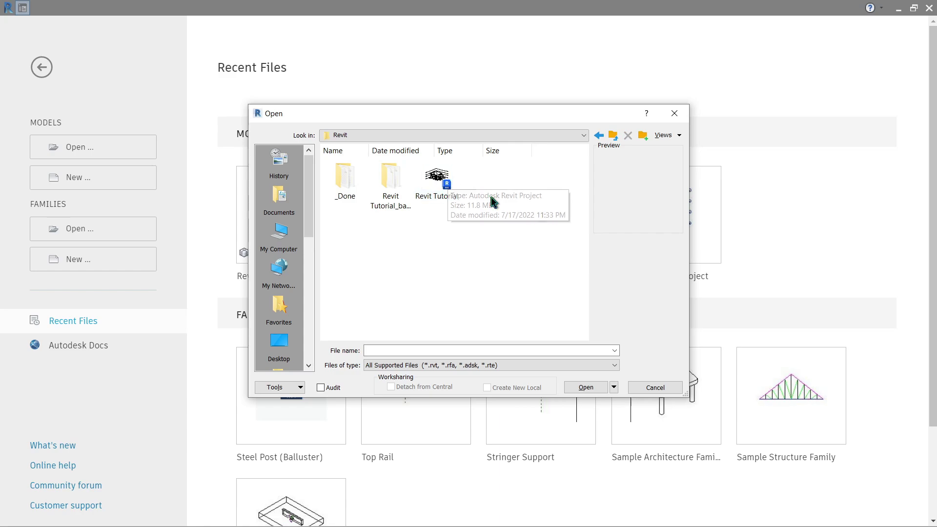
{"action": "left_click", "coordinate": [439, 187]}
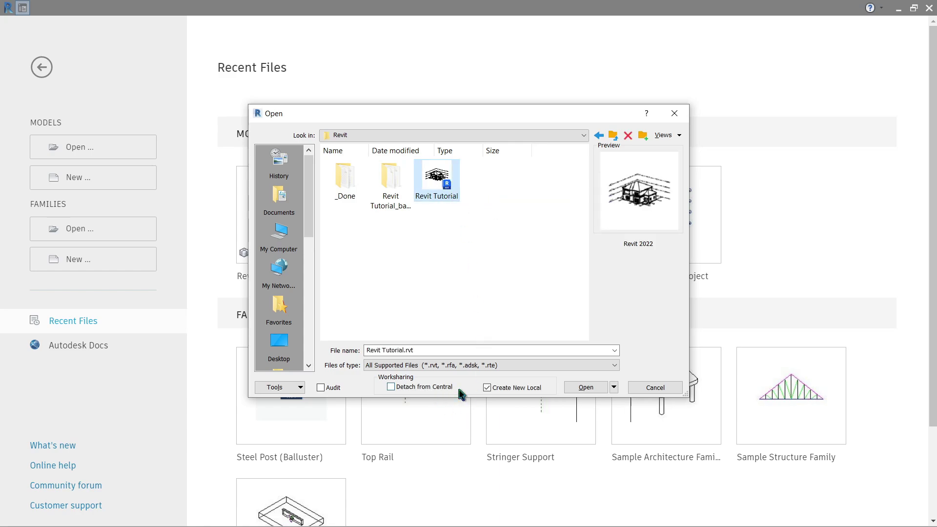
{"action": "left_click", "coordinate": [432, 389]}
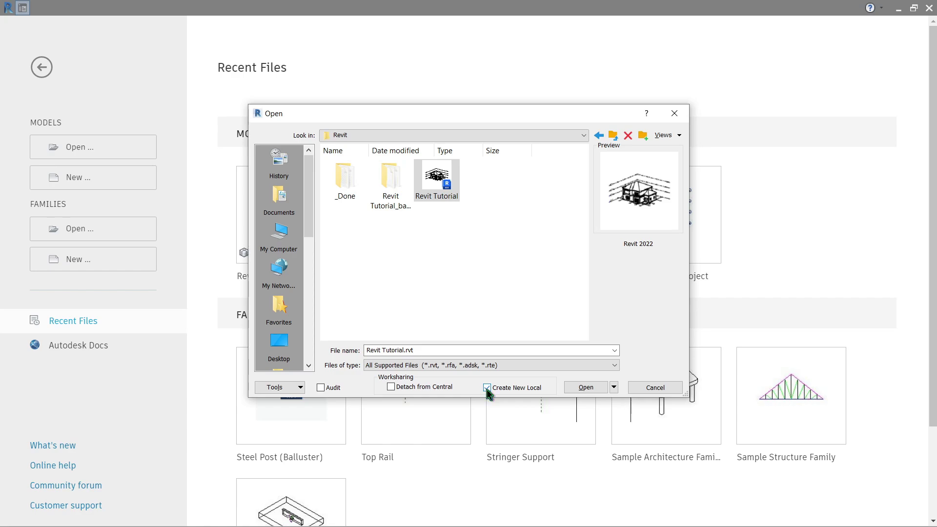
{"action": "left_click", "coordinate": [585, 388]}
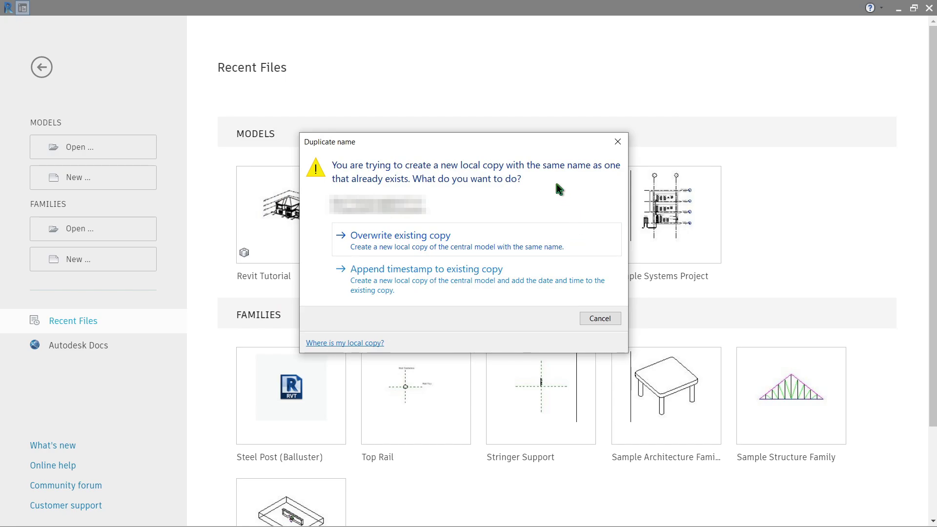
Step: Resolve the duplicate local name by appending a timestamp to the existing copy
{"action": "left_click_drag", "start_coordinate": [502, 149], "coordinate": [546, 163]}
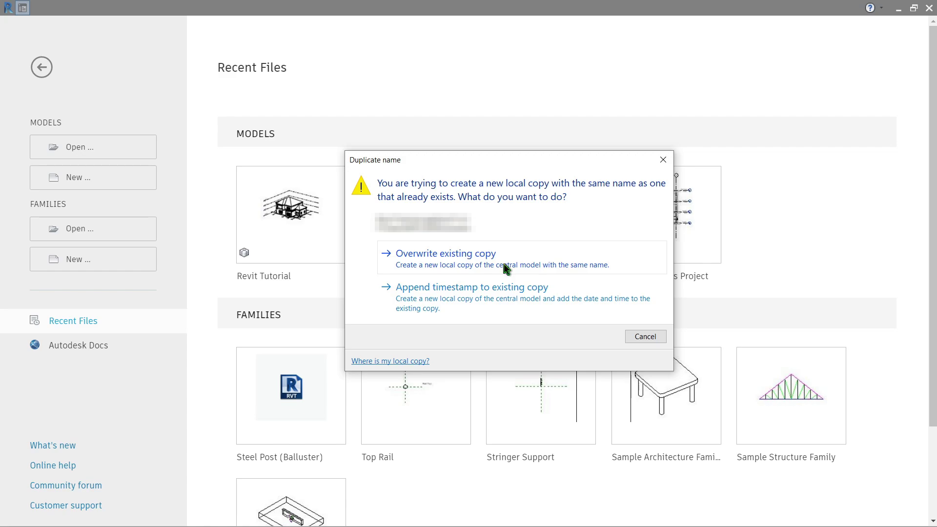
{"action": "left_click", "coordinate": [512, 299]}
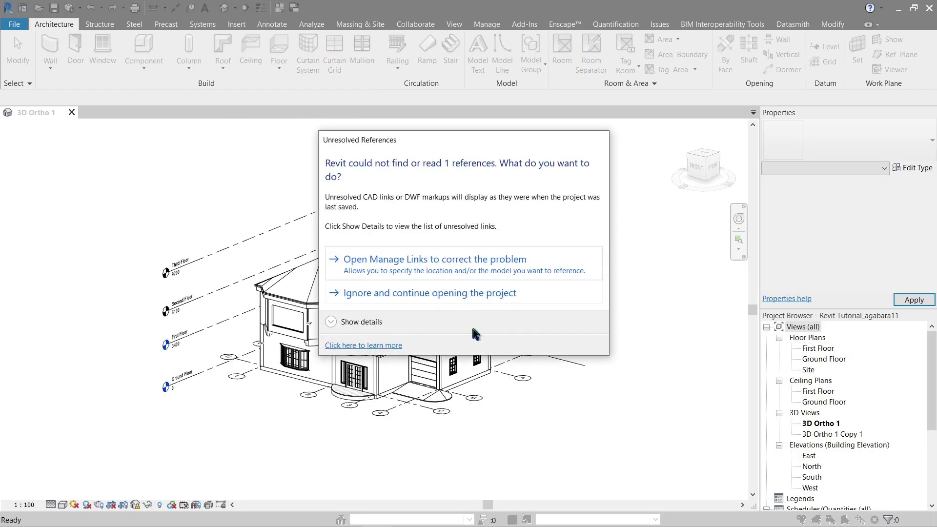
Step: Ignore the missing reference and open the Ground Floor plan, zoomed in on the house
{"action": "left_click", "coordinate": [477, 293]}
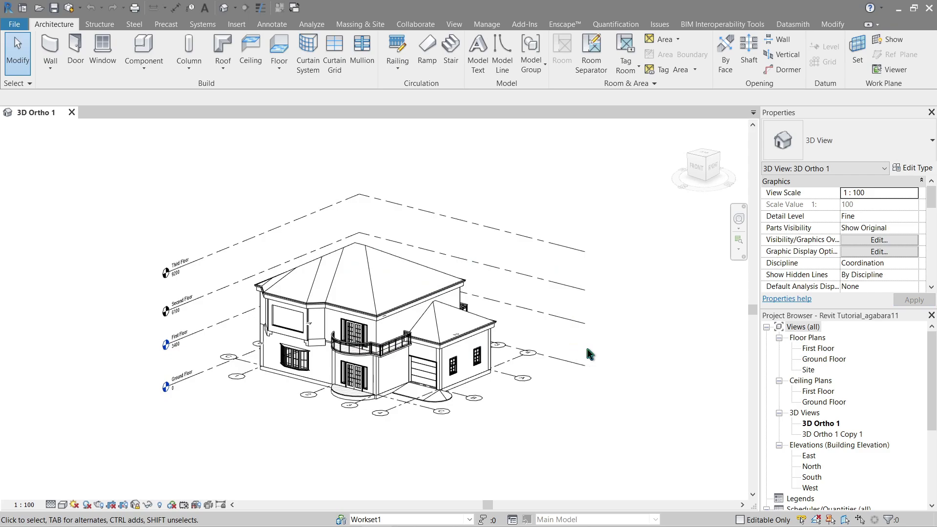
{"action": "left_click", "coordinate": [825, 359]}
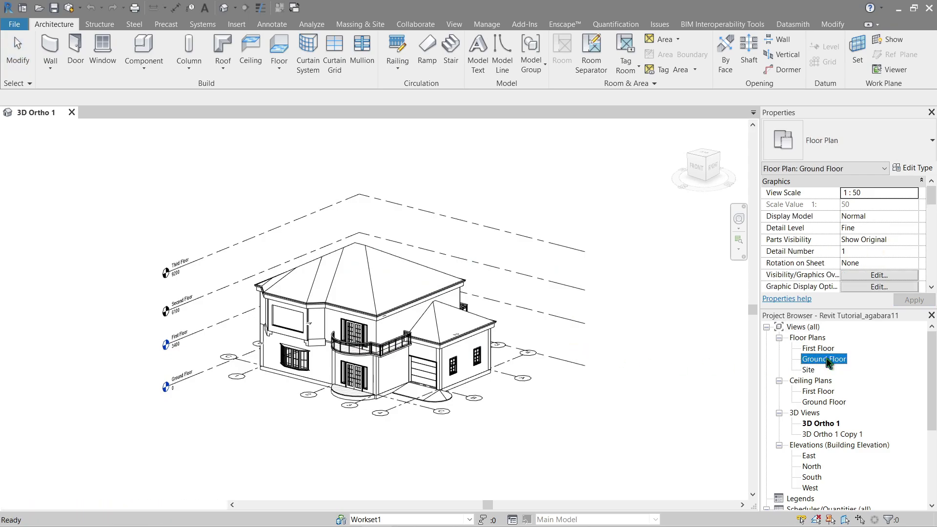
{"action": "double_click", "coordinate": [825, 359]}
{"action": "scroll", "coordinate": [565, 372], "scroll_direction": "up", "scroll_amount": 2}
{"action": "middle_click_drag", "start_coordinate": [565, 372], "coordinate": [549, 313]}
{"action": "scroll", "coordinate": [546, 307], "scroll_direction": "up", "scroll_amount": 2}
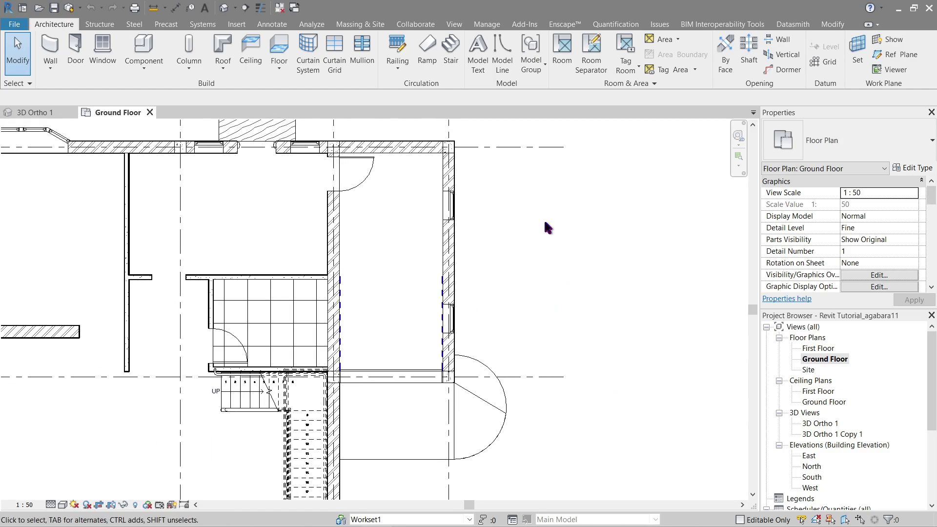
{"action": "middle_click_drag", "start_coordinate": [531, 223], "coordinate": [536, 267]}
Step: Draw a vertical wall right of the house with WA, then close the project
{"action": "key", "text": "w"}
{"action": "key", "text": "a"}
{"action": "left_click", "coordinate": [518, 238]}
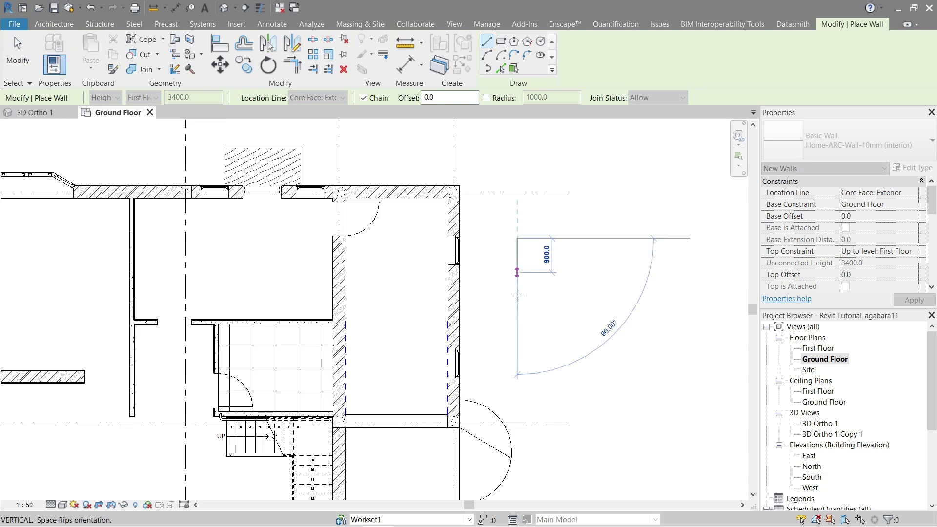
{"action": "left_click", "coordinate": [517, 368]}
{"action": "key", "text": "Escape"}
{"action": "key", "text": "Escape"}
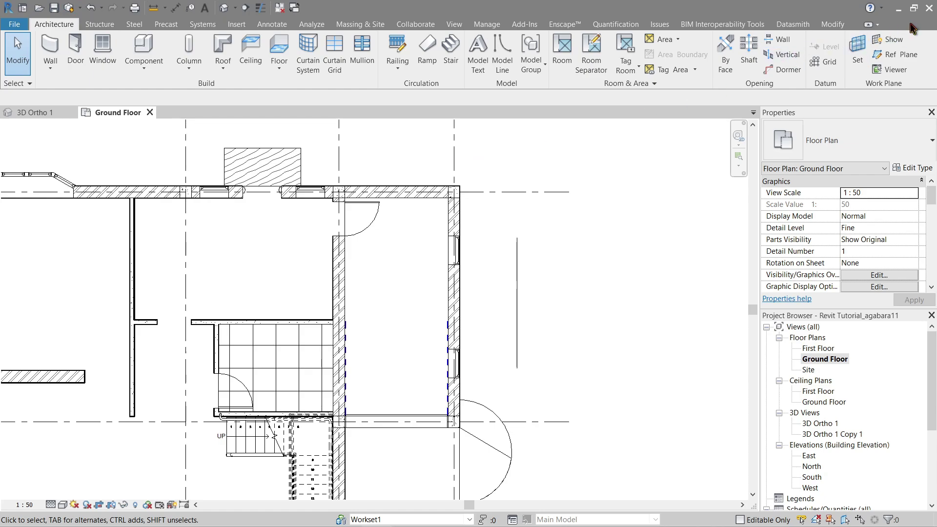
{"action": "left_click", "coordinate": [929, 8]}
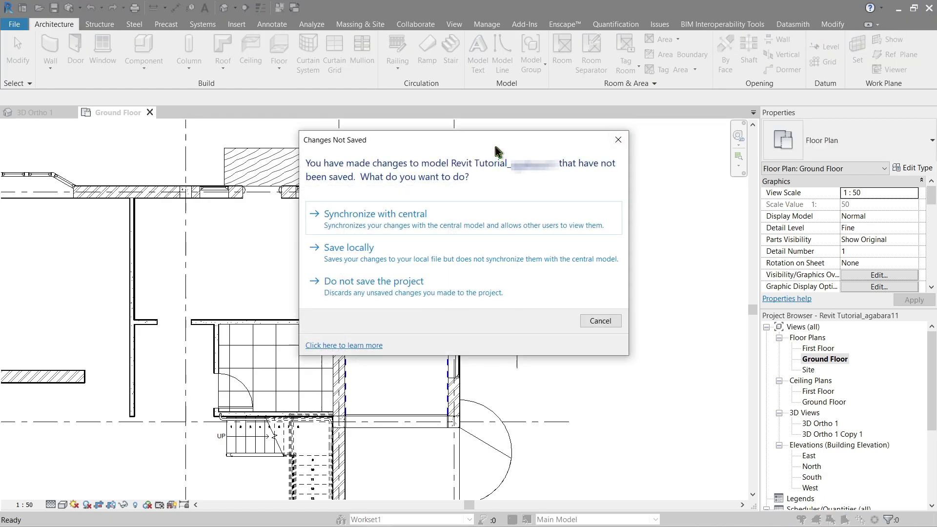
Step: Cancel the Changes Not Saved prompt to keep the edited model open, showing Collaborate tools
{"action": "left_click_drag", "start_coordinate": [493, 142], "coordinate": [527, 163]}
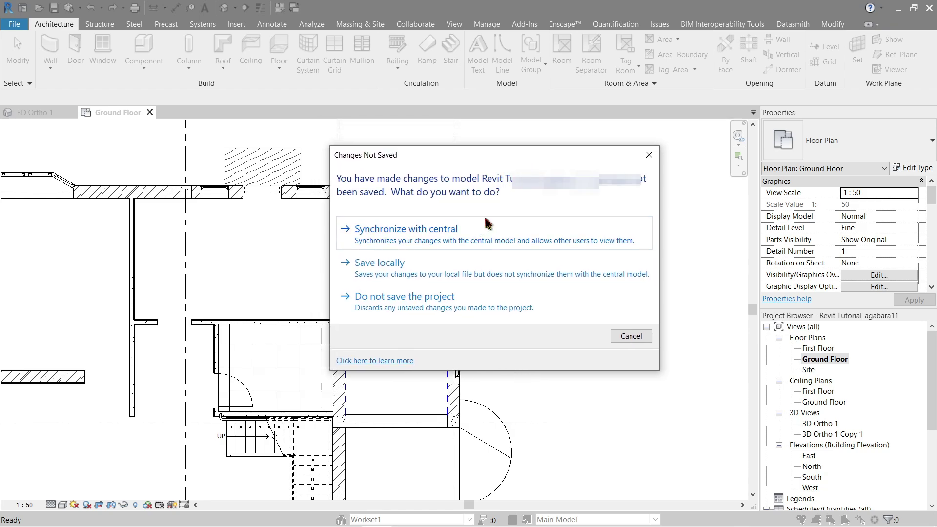
{"action": "left_click_drag", "start_coordinate": [528, 163], "coordinate": [516, 185]}
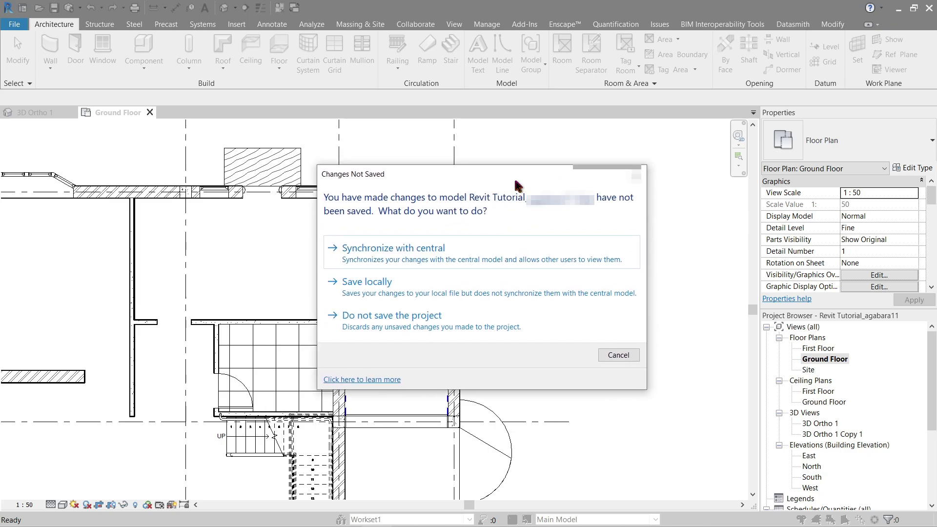
{"action": "key", "text": "Escape"}
{"action": "left_click", "coordinate": [402, 27]}
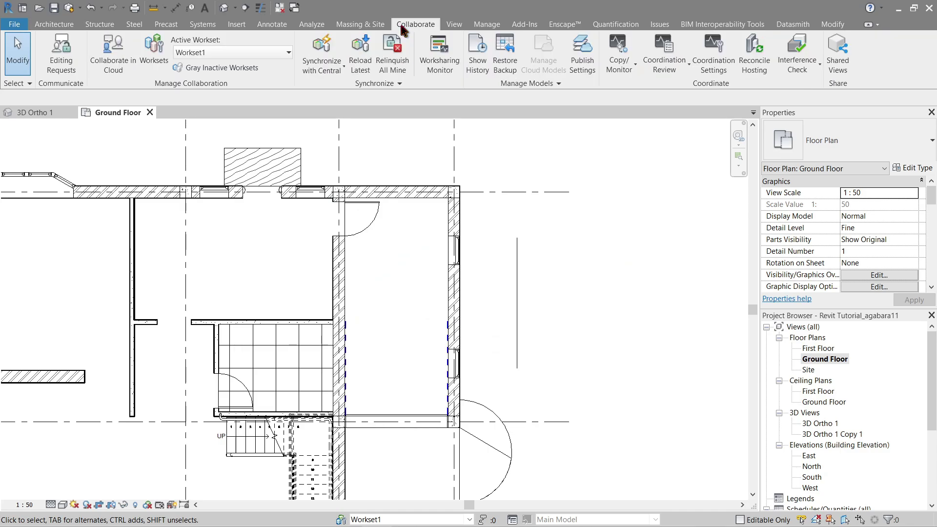
{"action": "left_click", "coordinate": [400, 67]}
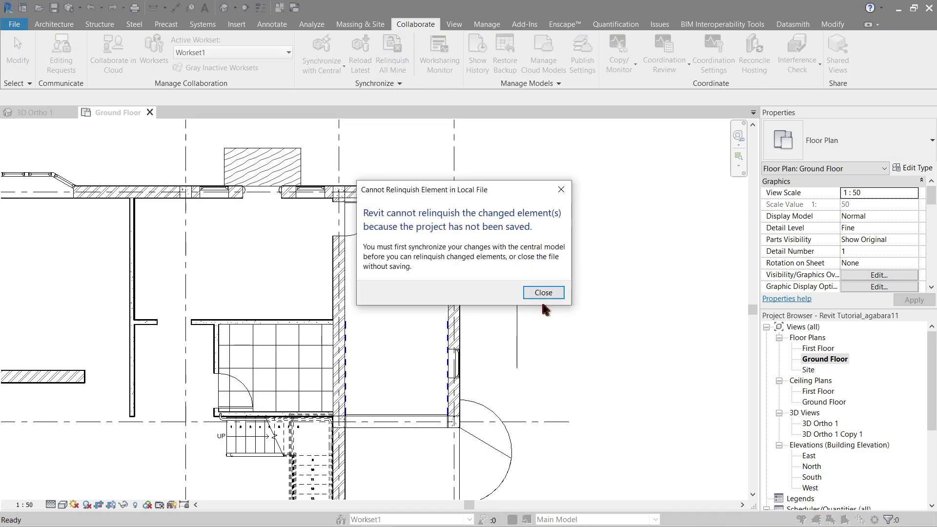
{"action": "left_click", "coordinate": [544, 293]}
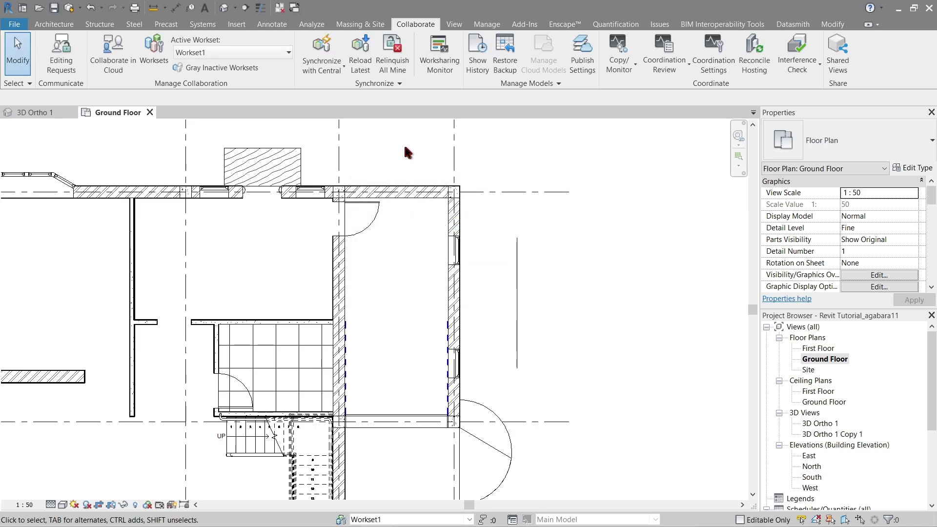
{"action": "left_click", "coordinate": [68, 8]}
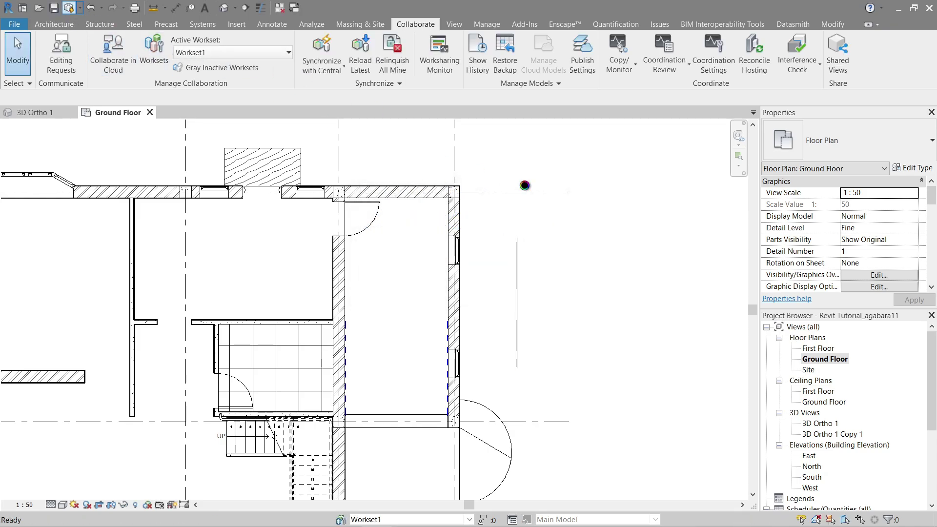
{"action": "left_click", "coordinate": [390, 68]}
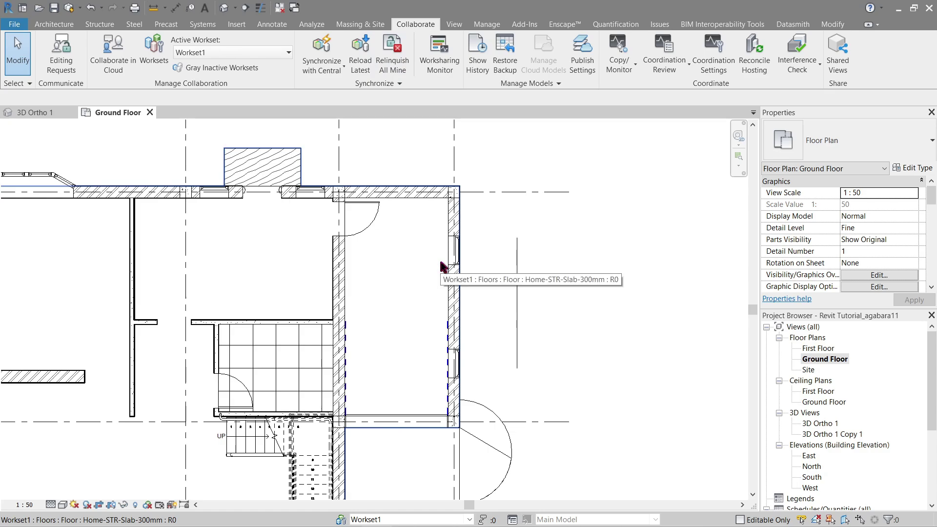